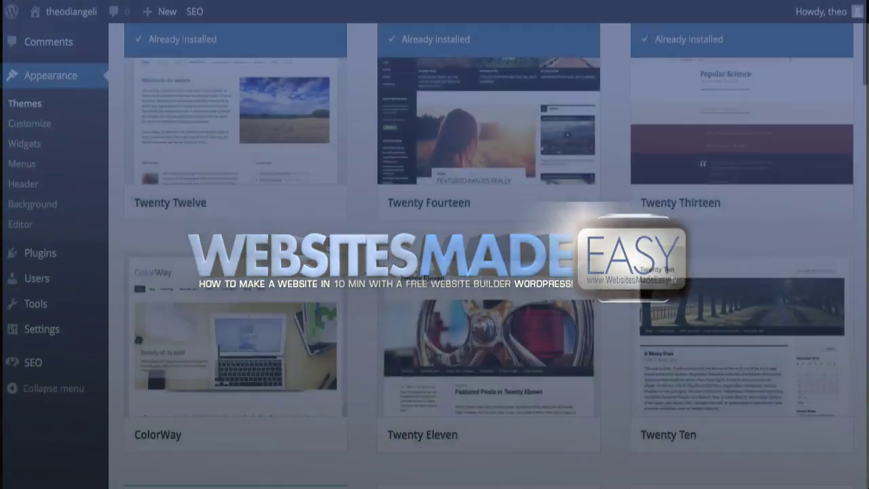
Scroll down the theme grid until Storefront, Virtue and GeneratePress are visible
scroll(434, 259, down, 5)
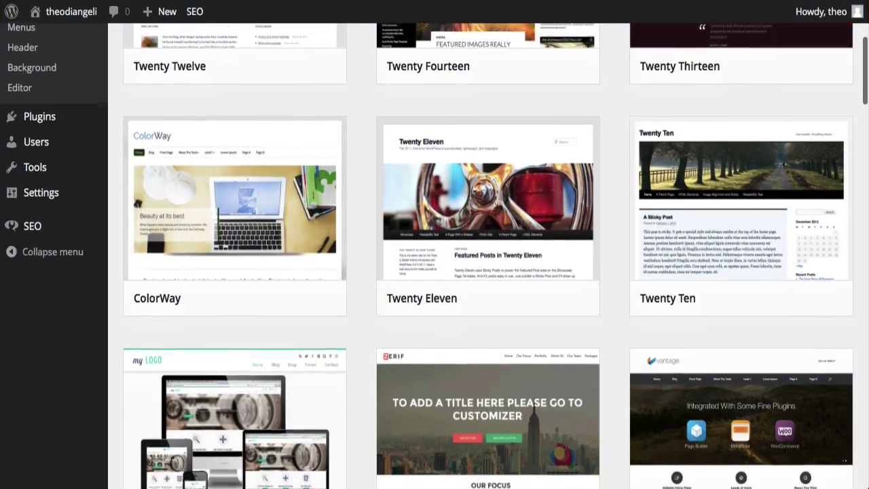
scroll(434, 258, down, 3)
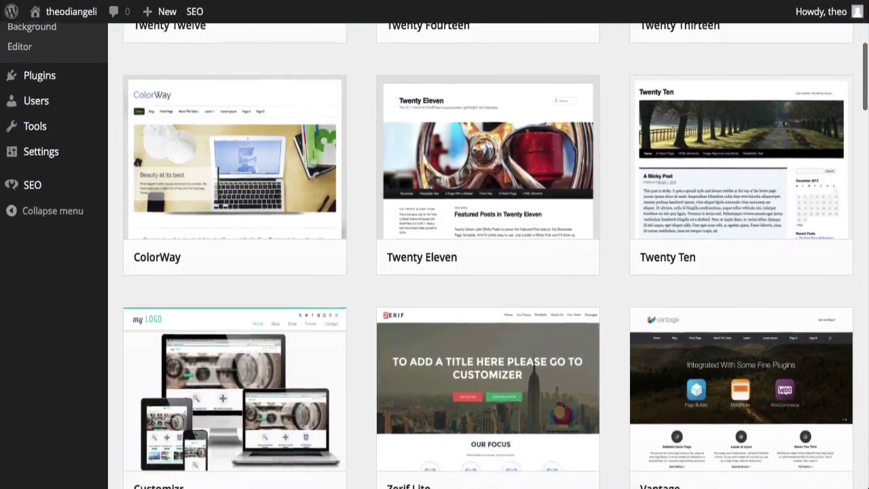
scroll(434, 258, down, 3)
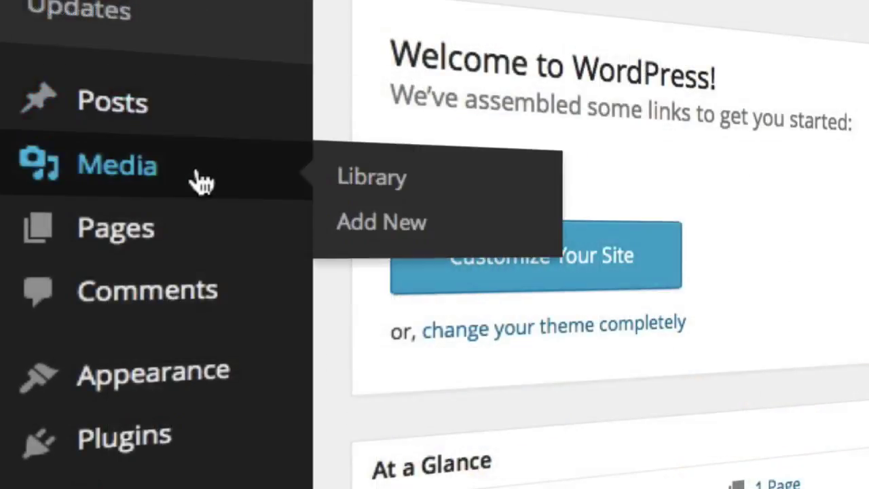
mouse_move(201, 250)
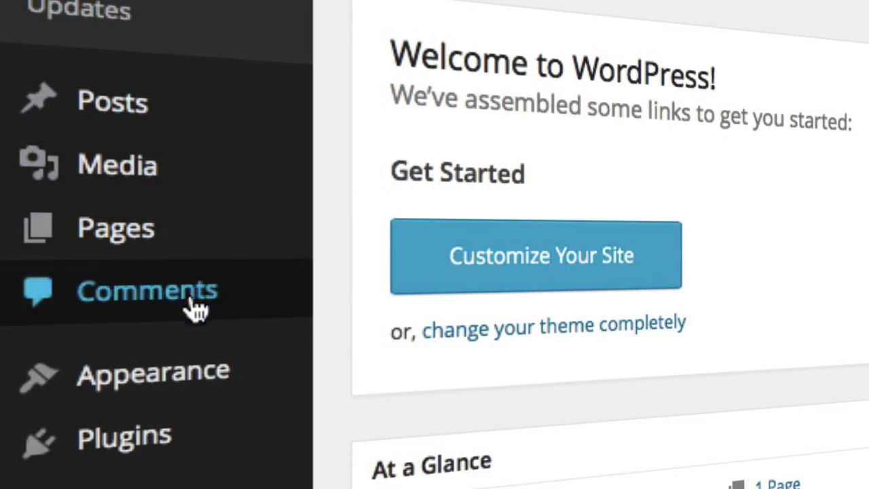
mouse_move(187, 365)
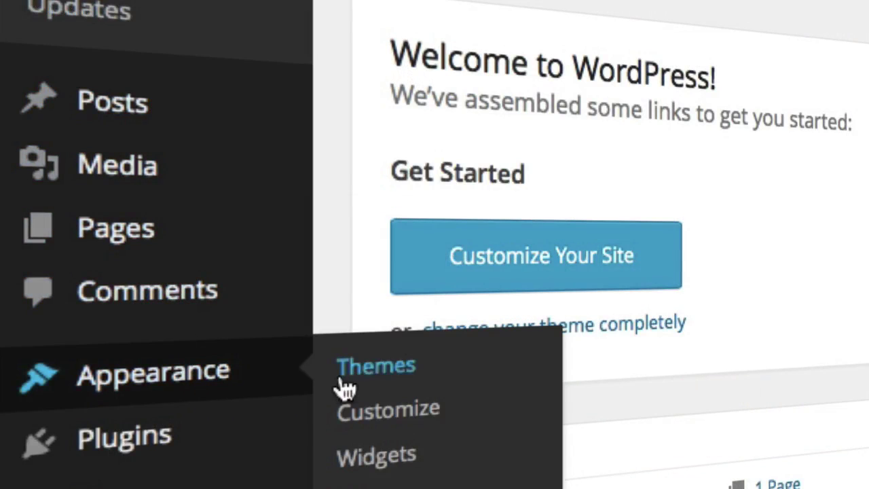
click(396, 386)
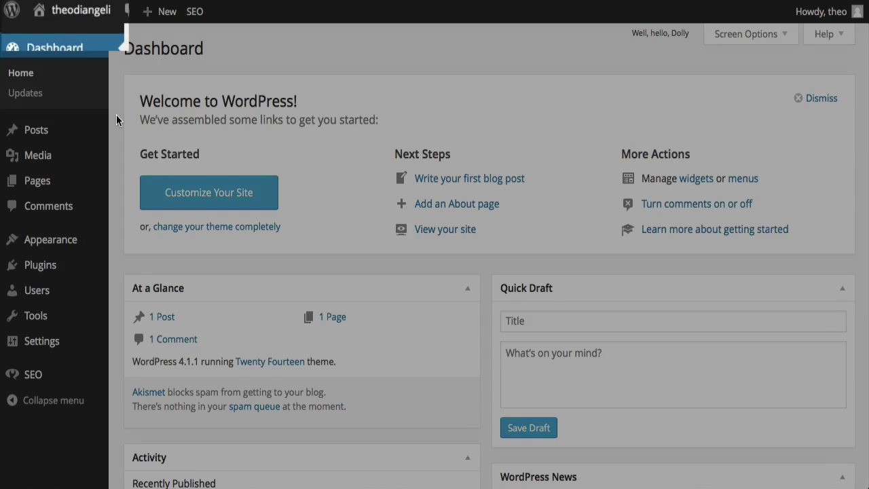
Visit the live site from the admin bar to see the Hello World! post
mouse_move(68, 14)
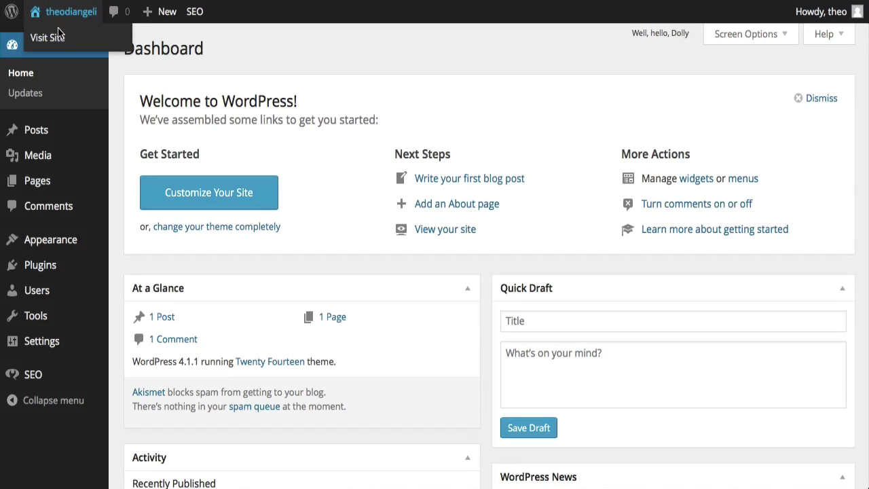
click(49, 38)
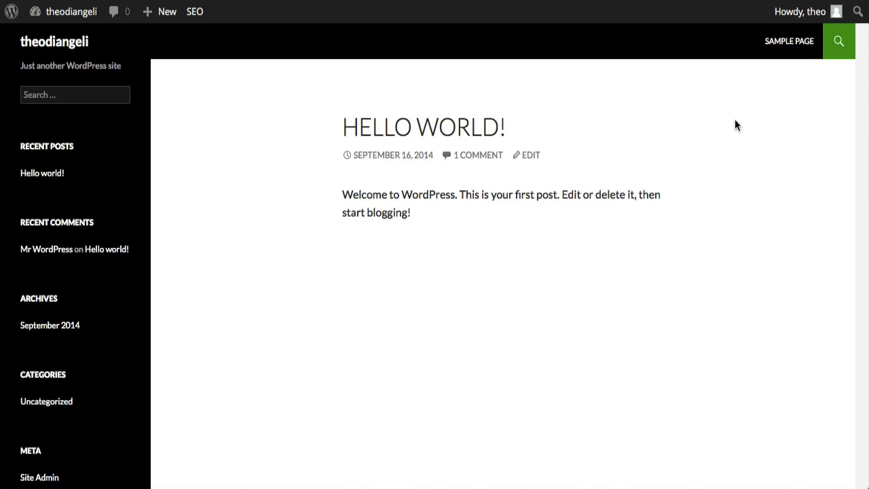
click(839, 48)
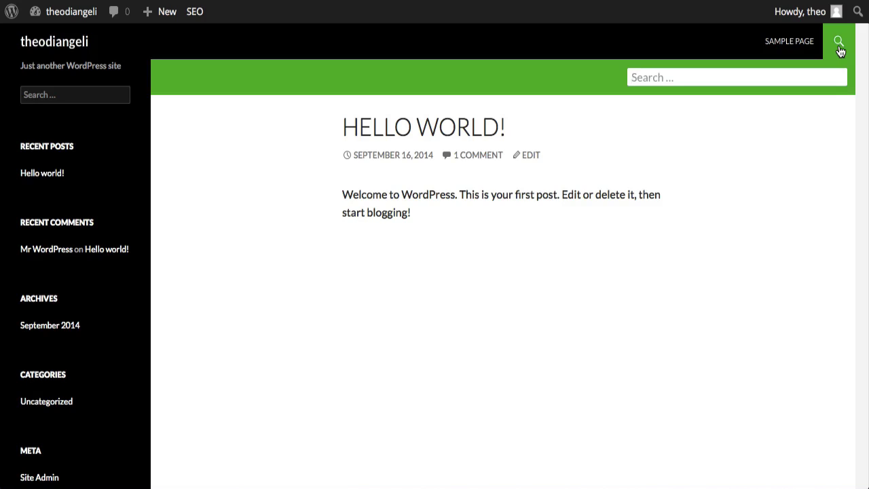
click(839, 48)
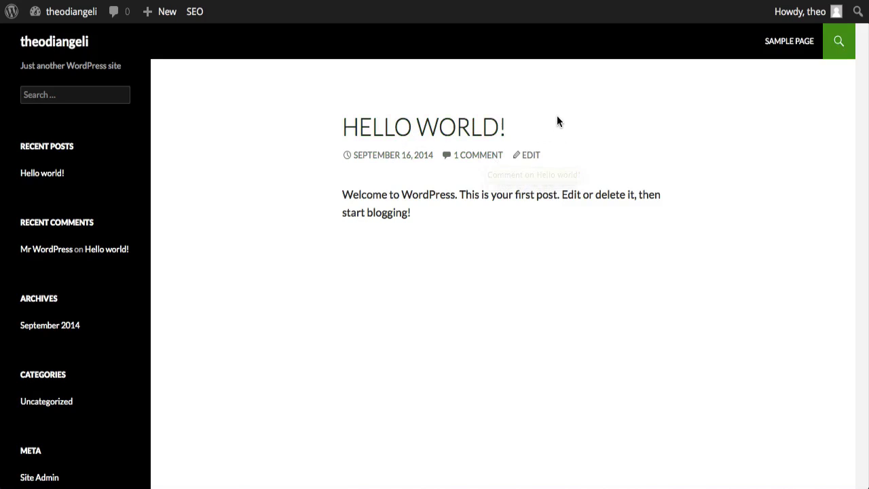
scroll(202, 194, down, 4)
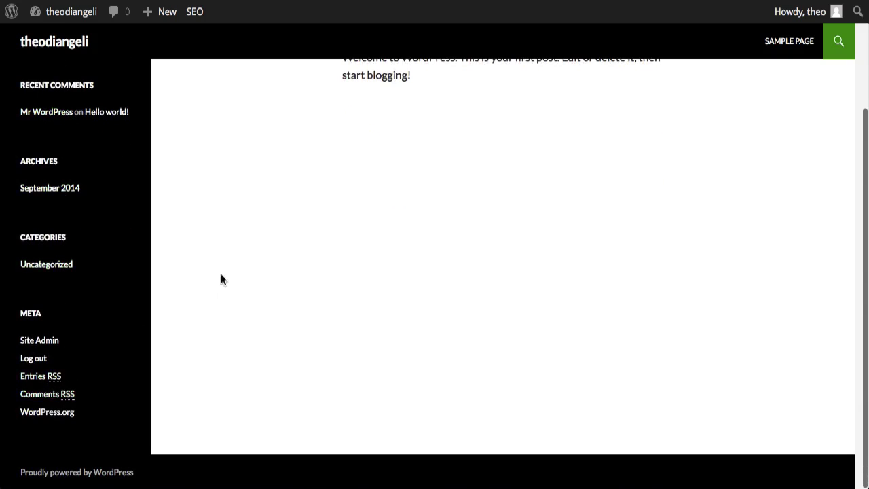
scroll(255, 194, up, 4)
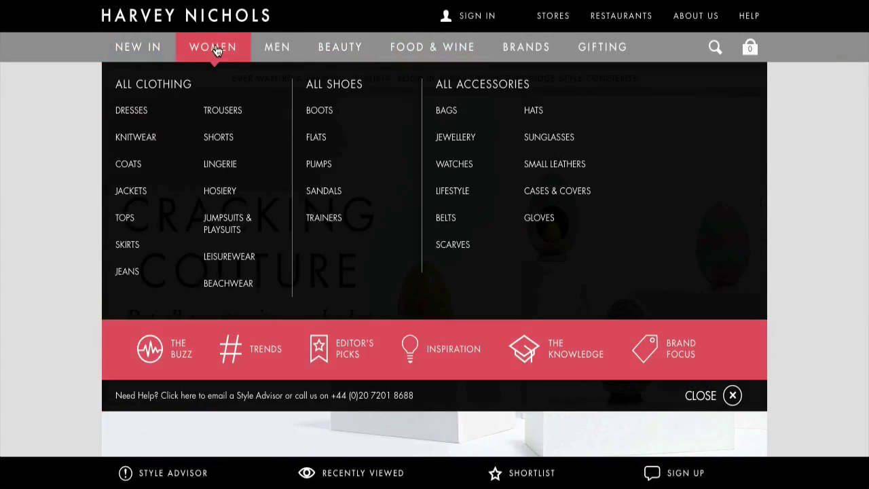
mouse_move(281, 52)
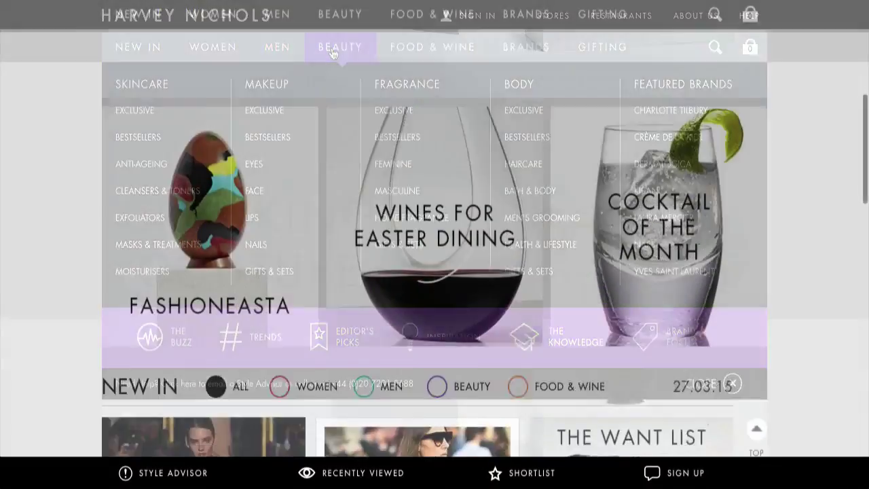
scroll(435, 244, down, 3)
scroll(434, 244, down, 3)
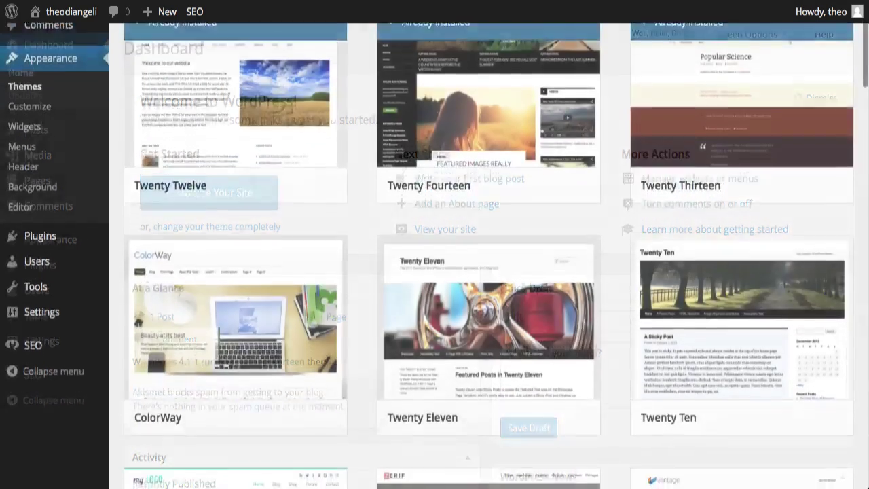
Add the Lightning Charge & Sync Cable at €16.95 to the Bluelounge cart
scroll(489, 272, down, 3)
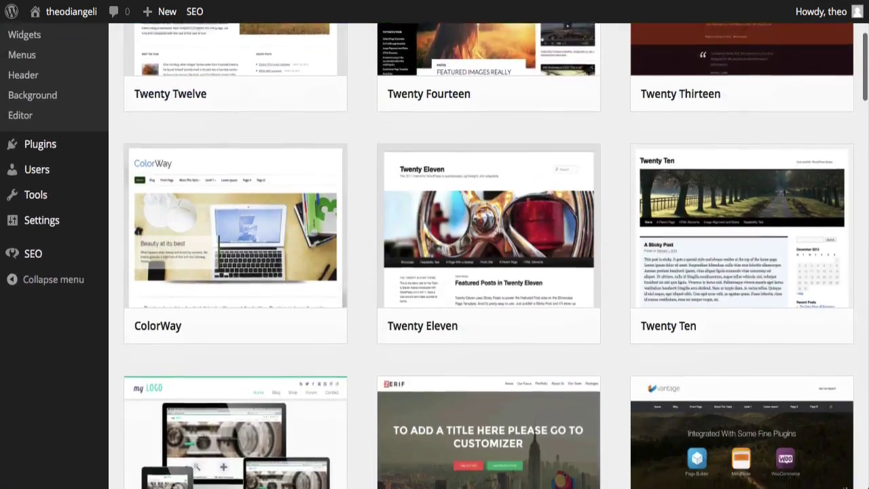
scroll(489, 272, down, 5)
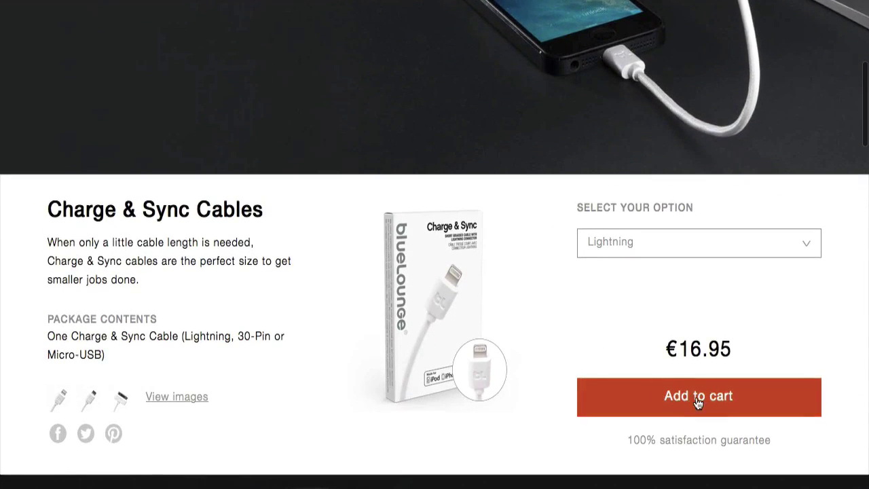
click(695, 401)
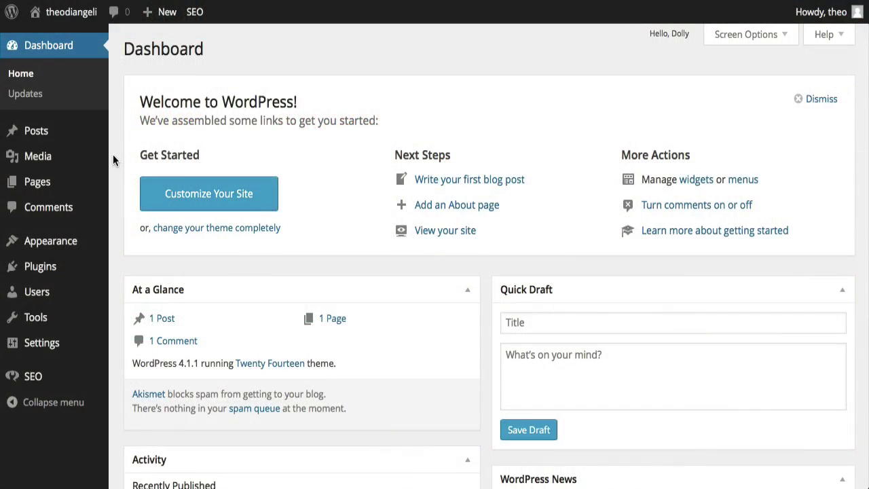
Open Appearance > Header to reach the Customizer's empty Header Image section
mouse_move(66, 41)
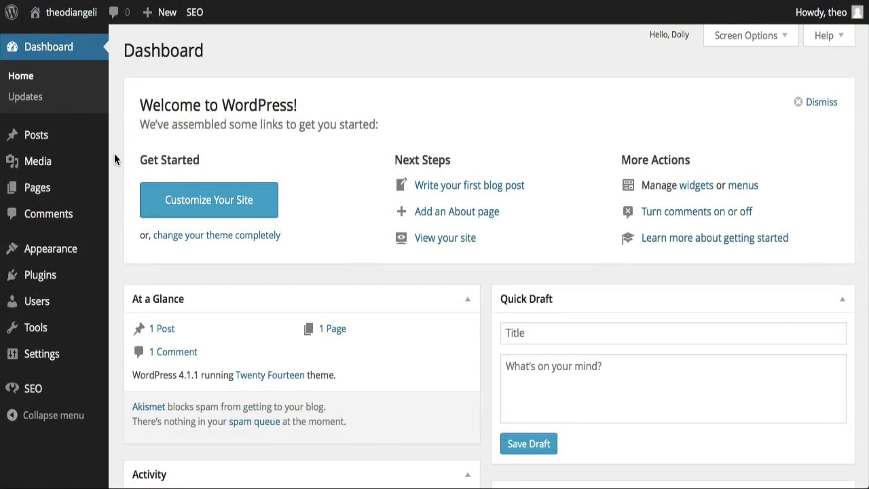
mouse_move(71, 261)
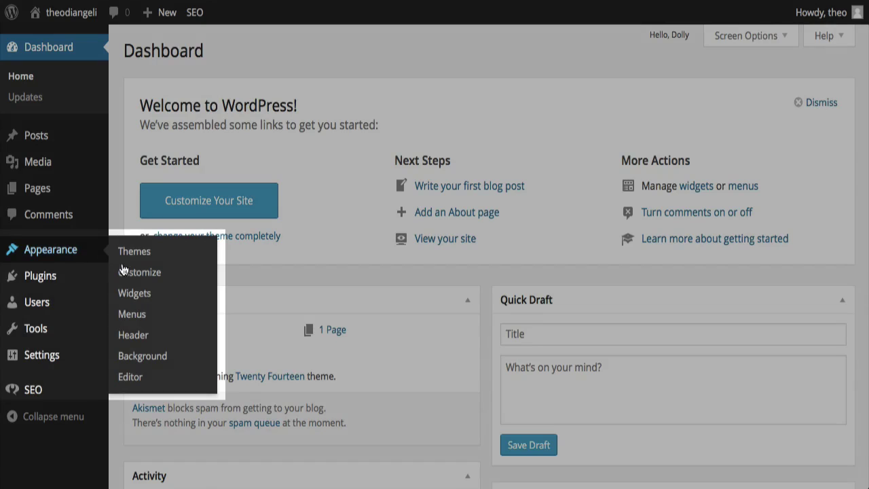
click(132, 342)
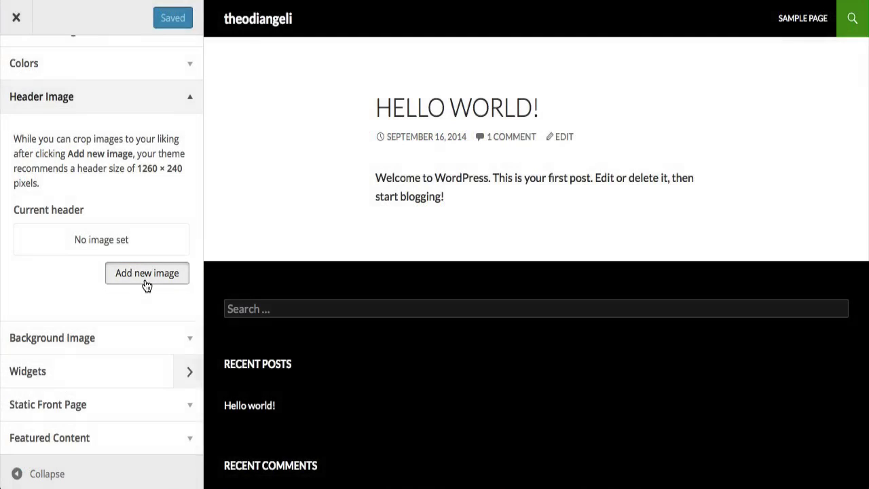
Upload cat-535011_1280.jpg as a new header image
click(146, 273)
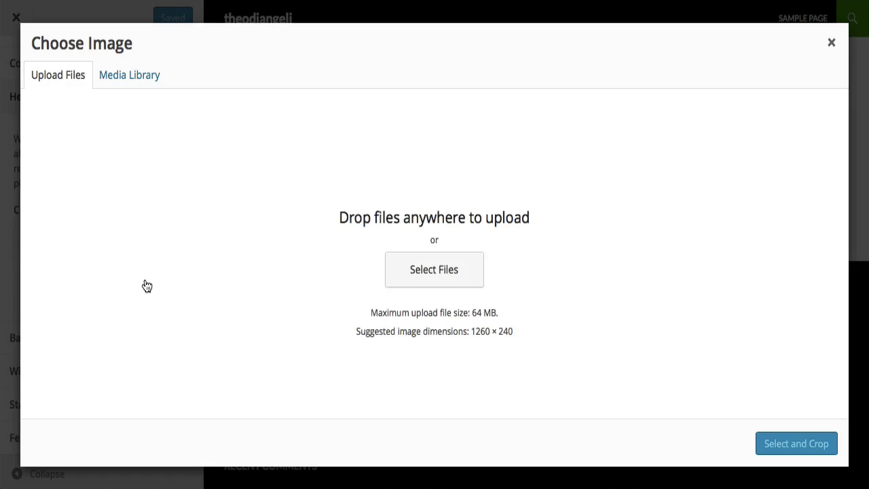
click(435, 284)
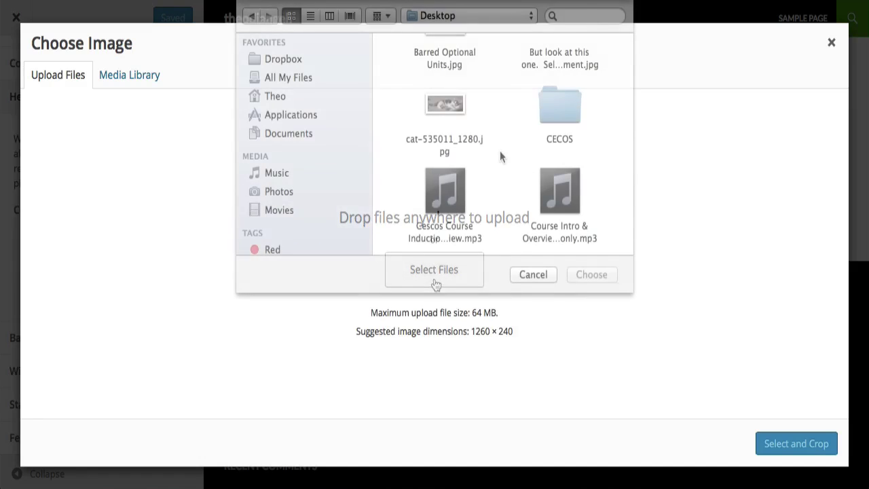
click(445, 106)
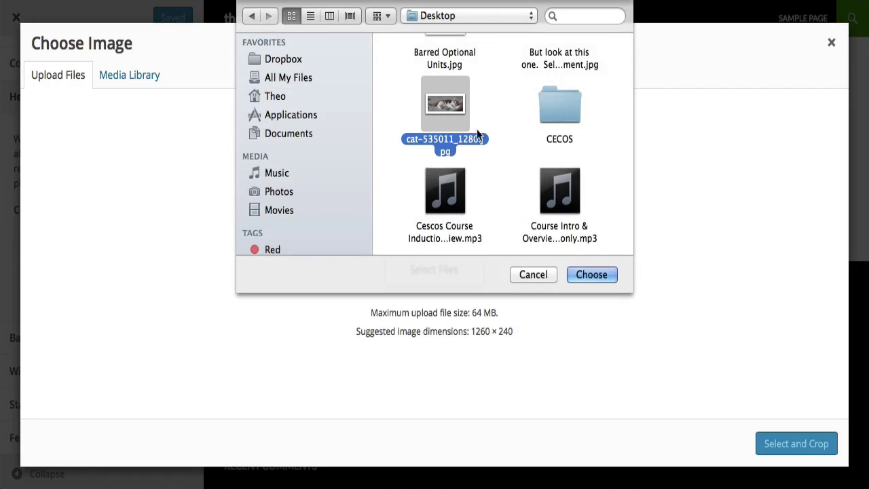
Crop the kitten photo to a wide strip and publish it as the header
click(591, 277)
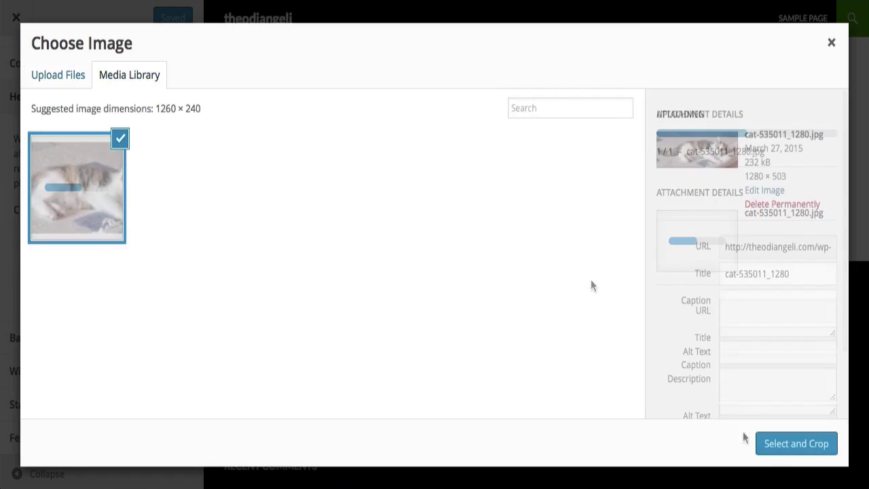
click(796, 443)
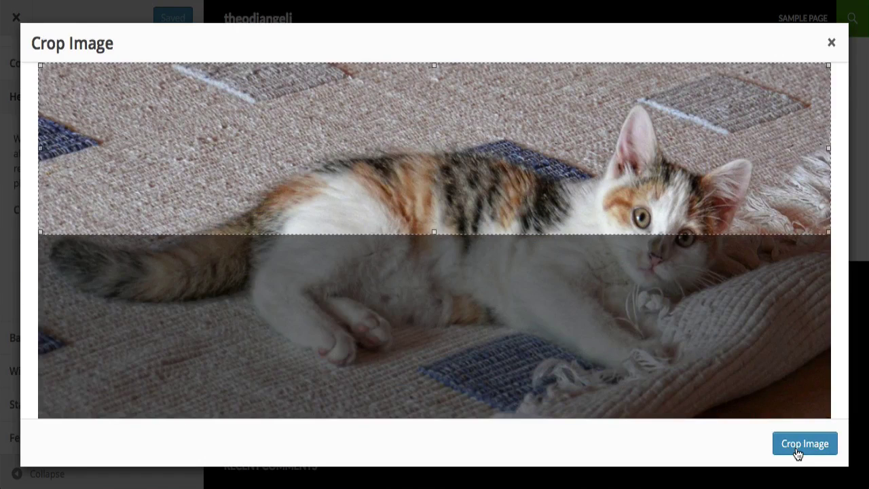
drag(468, 207, 474, 258)
drag(434, 287, 602, 371)
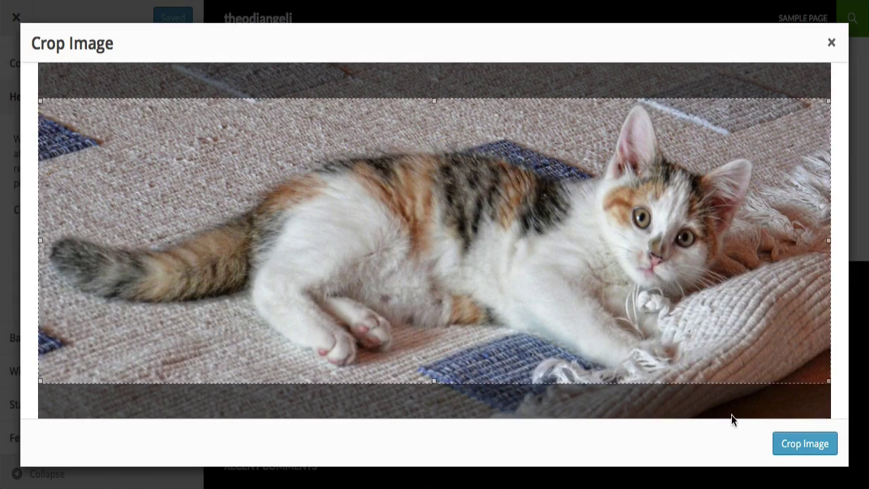
click(809, 451)
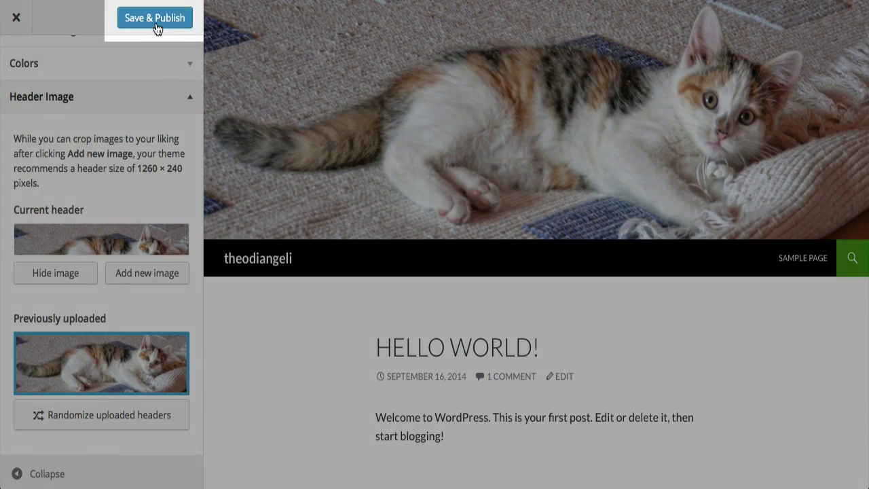
click(155, 21)
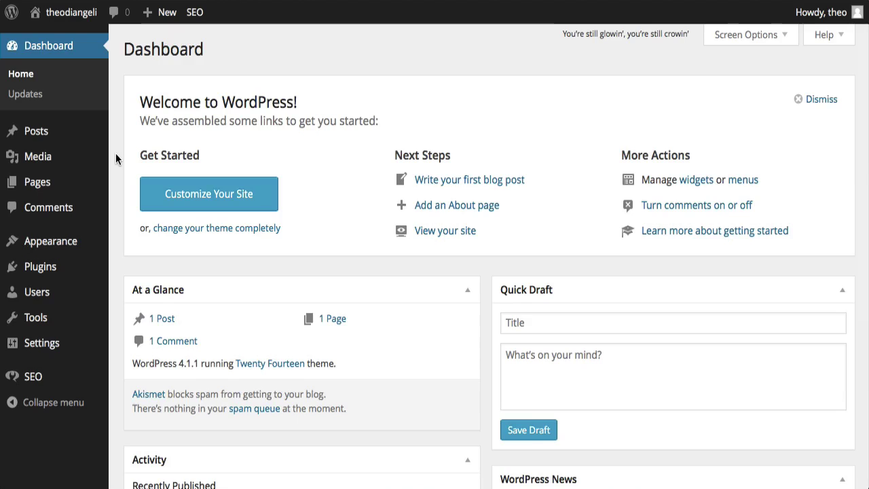
Go to Appearance > Themes and open Add New Theme's featured gallery
mouse_move(76, 249)
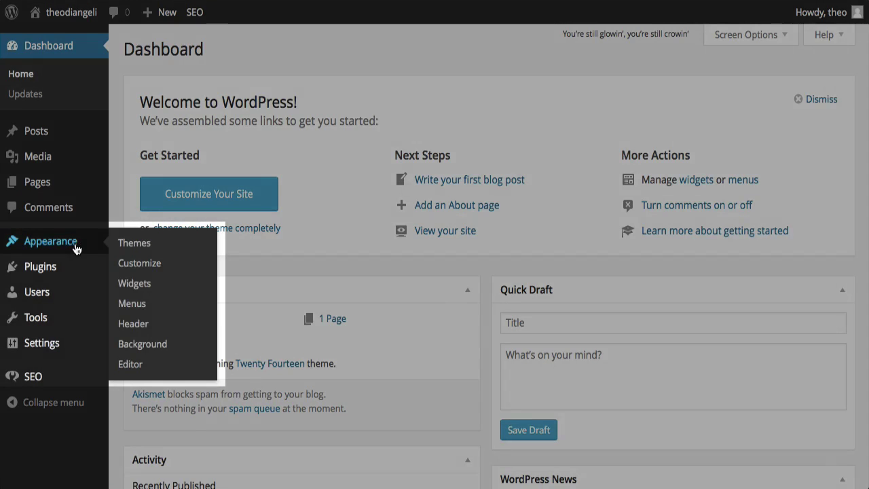
click(127, 246)
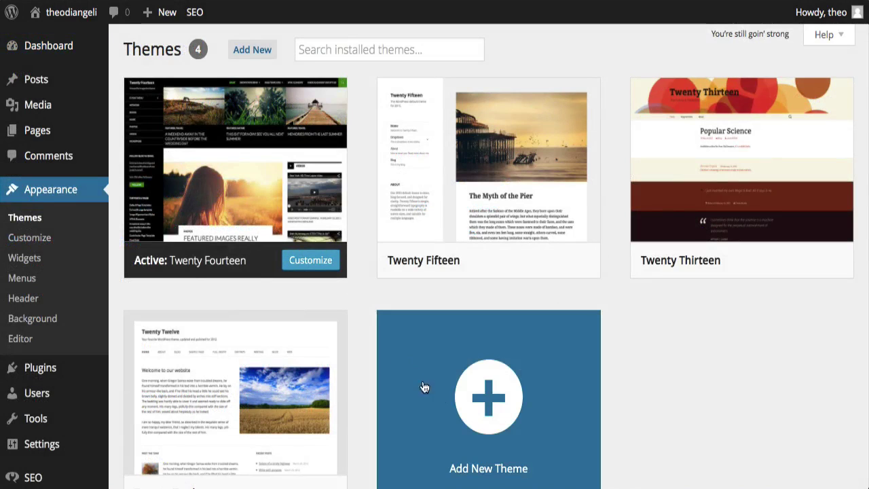
click(489, 402)
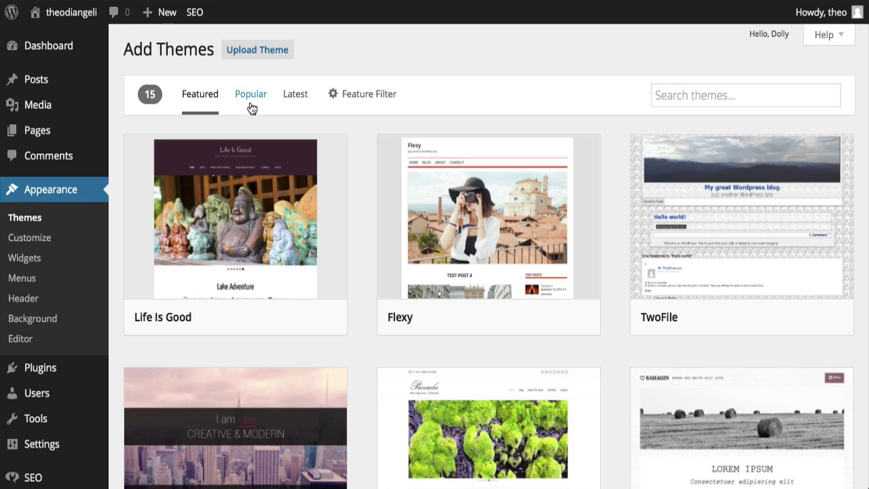
Browse the 1744 Popular themes like Virtue and Hueman, then open Spacious's Details & Preview
click(251, 102)
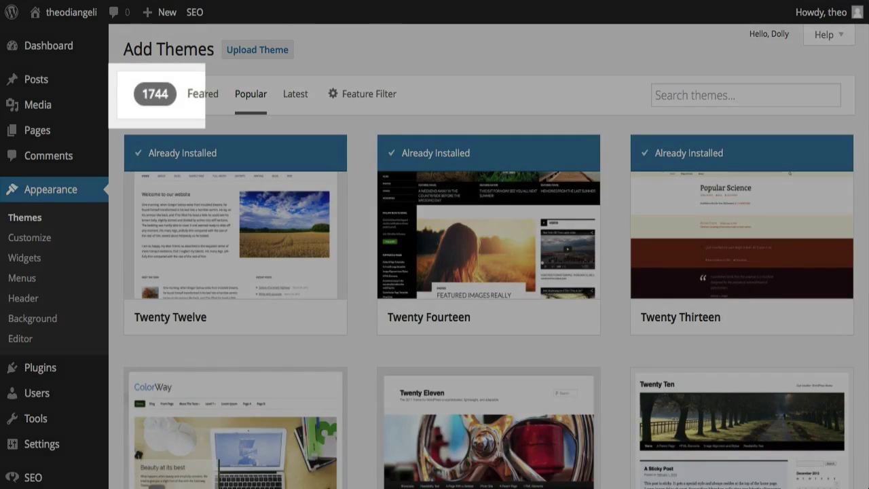
scroll(489, 258, down, 5)
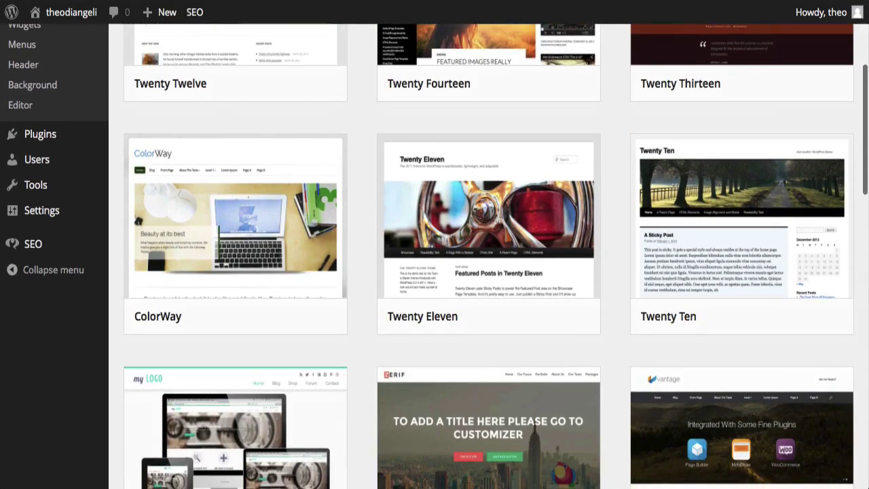
scroll(489, 258, down, 4)
scroll(489, 259, down, 4)
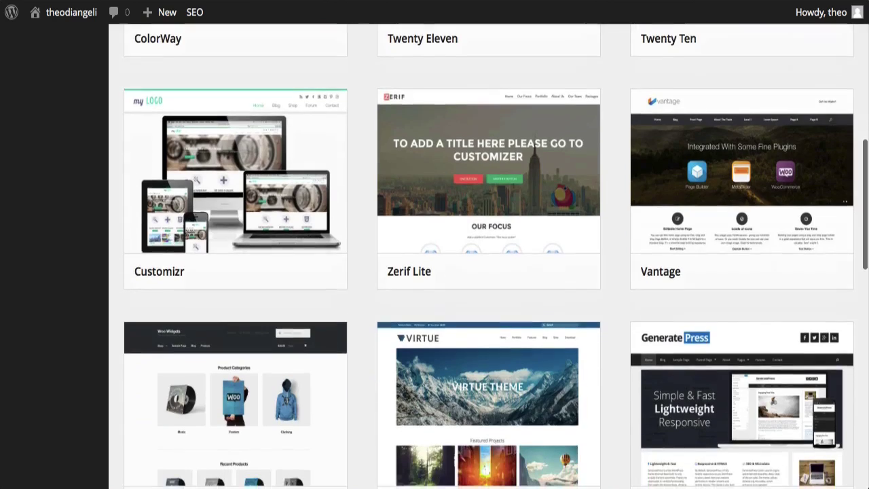
scroll(489, 258, down, 3)
scroll(489, 258, down, 1)
scroll(489, 258, down, 4)
scroll(489, 258, down, 1)
scroll(489, 258, down, 4)
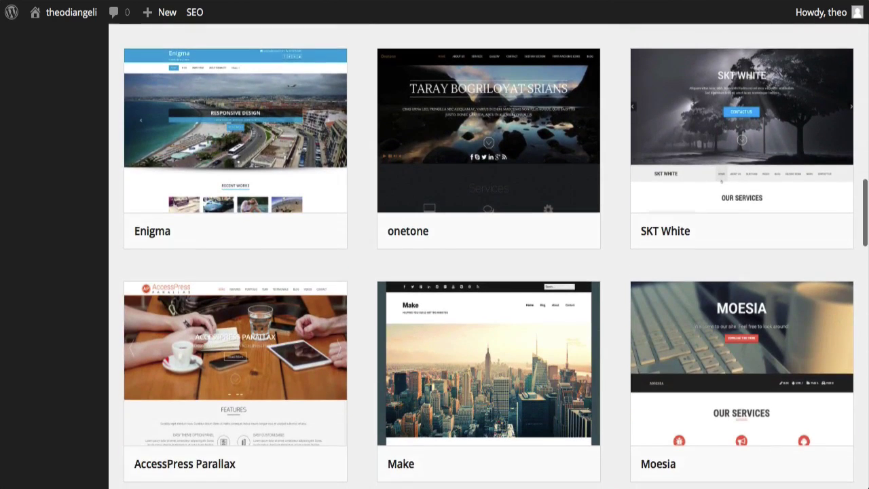
scroll(489, 258, up, 5)
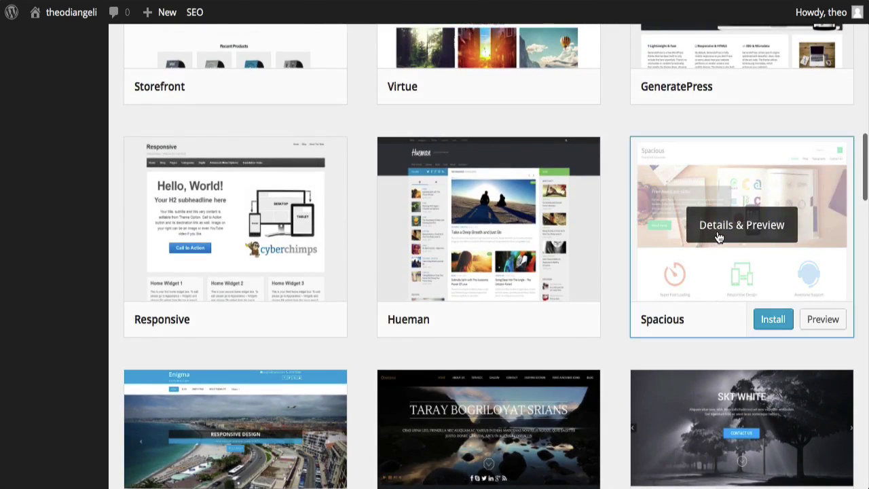
click(703, 236)
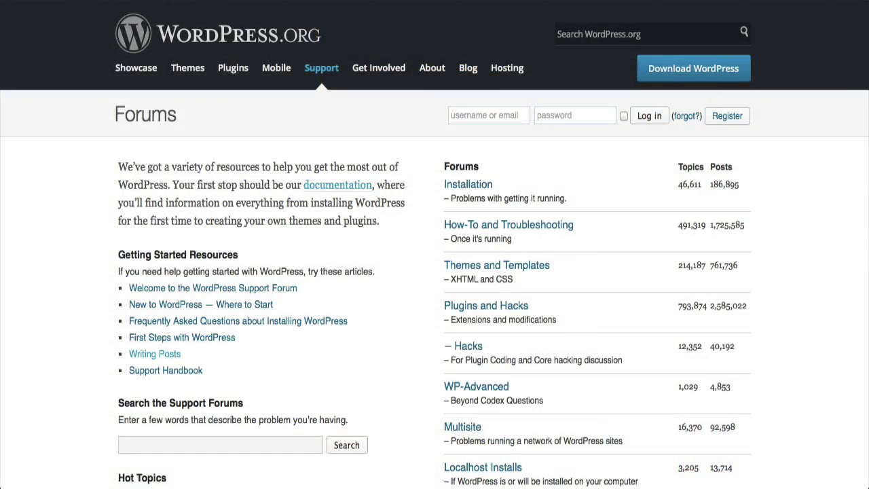
Scroll down the Support Forums list from Installation to Reviews and back up
scroll(435, 271, down, 5)
scroll(434, 272, down, 5)
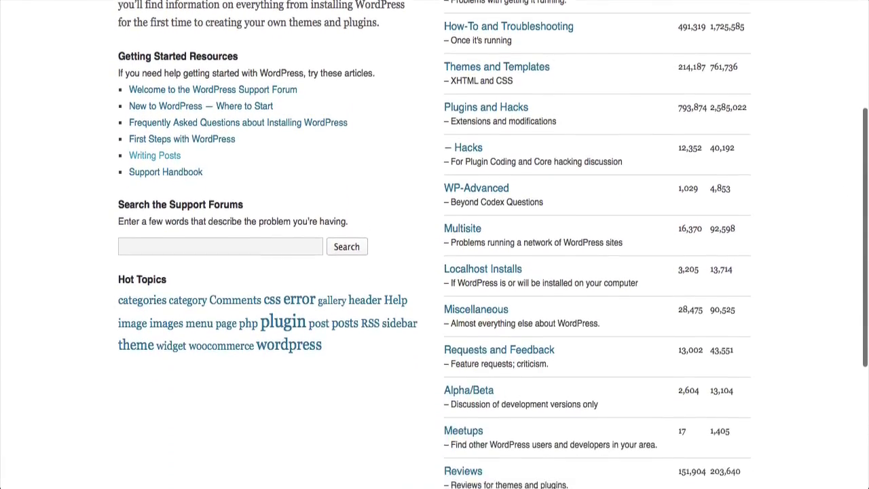
scroll(434, 272, down, 2)
scroll(435, 272, up, 6)
scroll(434, 272, up, 3)
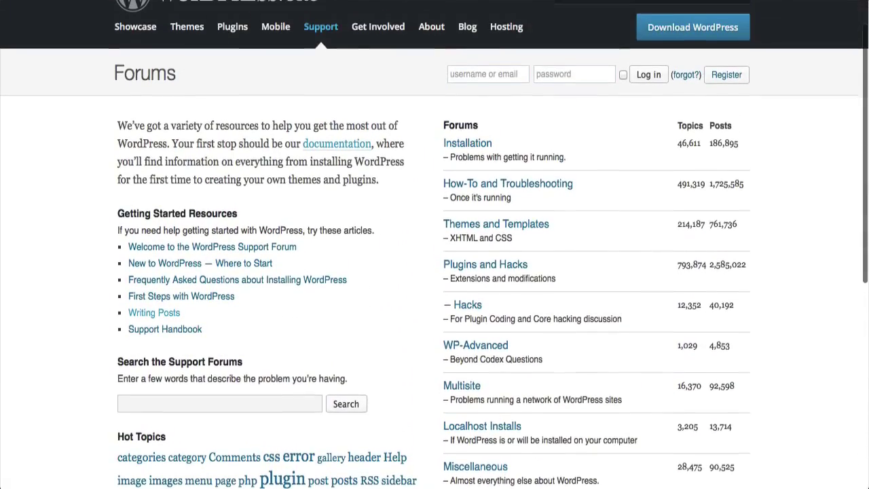